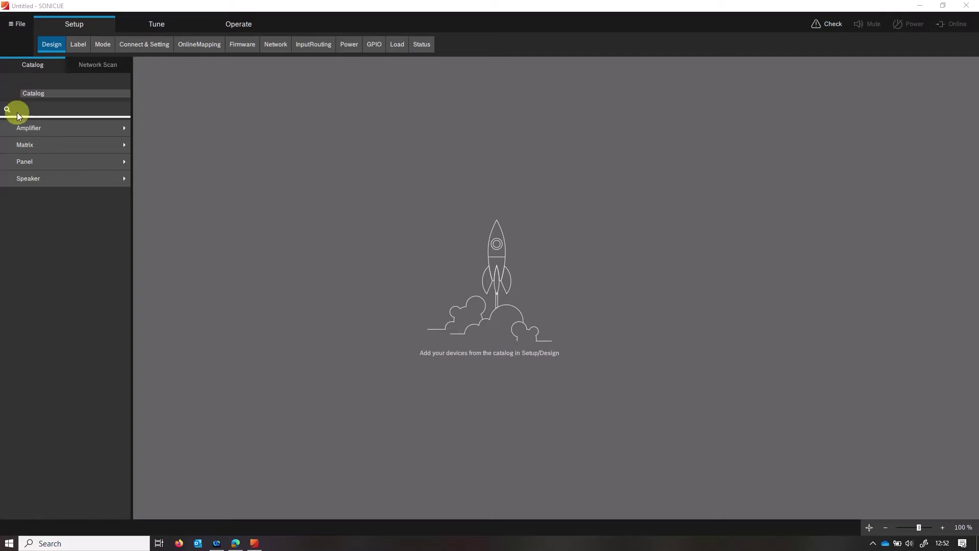
- Drill into Speaker › Generic in the catalog to list BIAMP, DUAL, PASSIVE, QUADAMP, SINGLE and TRIAMP
{"action": "left_click", "coordinate": [69, 179]}
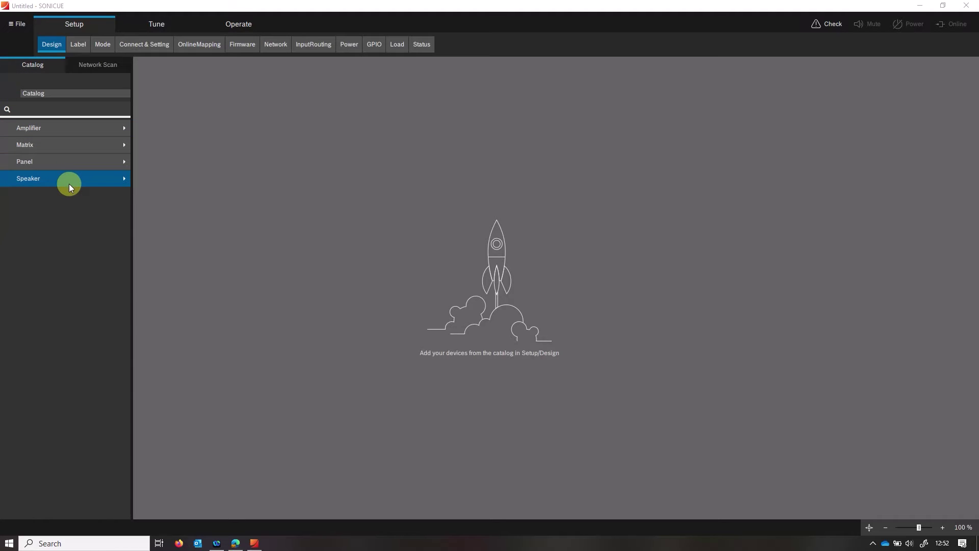
{"action": "left_click", "coordinate": [81, 179]}
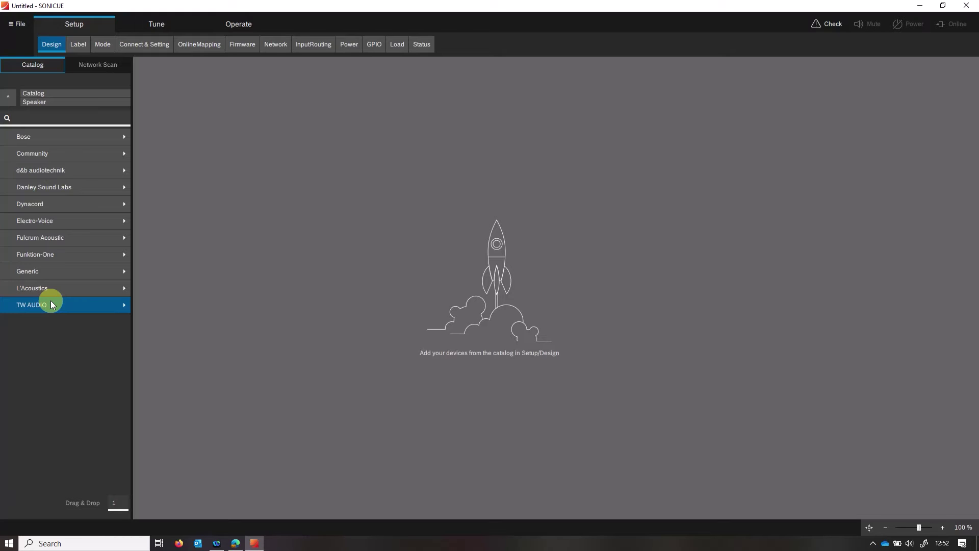
{"action": "left_click", "coordinate": [42, 273]}
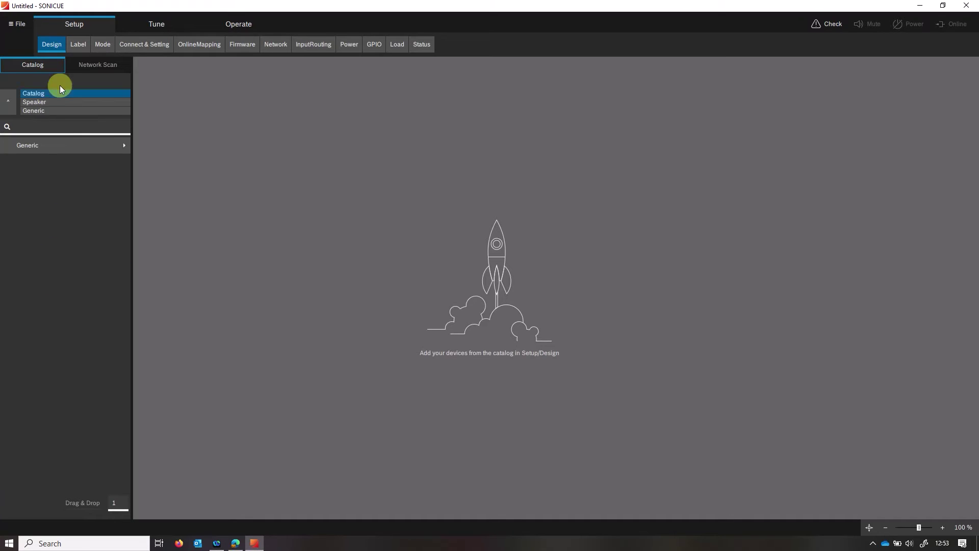
{"action": "left_click", "coordinate": [64, 146]}
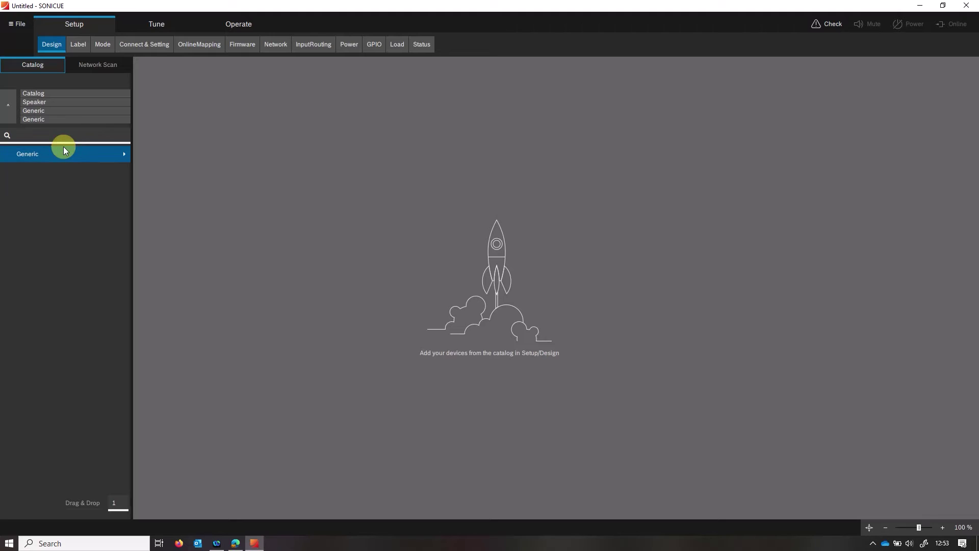
{"action": "left_click", "coordinate": [62, 155]}
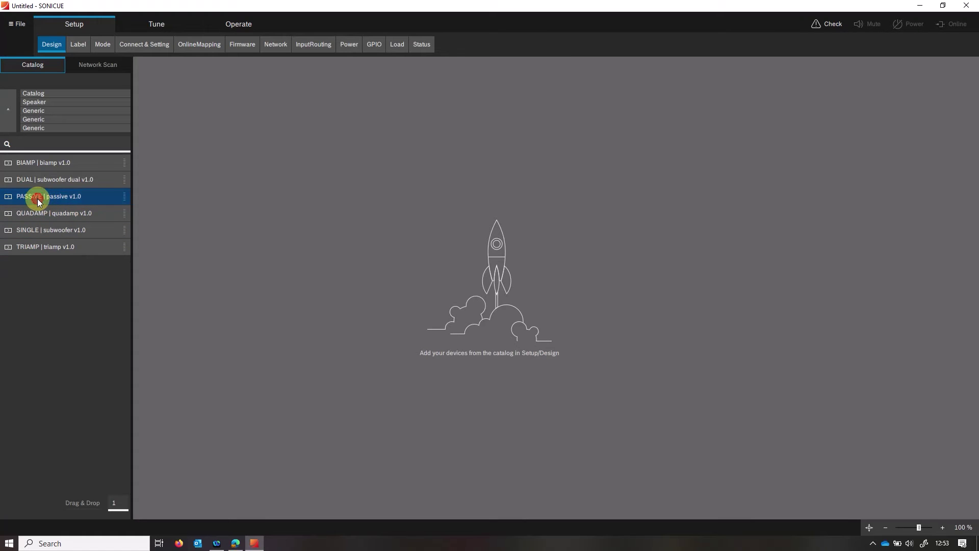
- Drop a Generic PASSIVE speaker onto the canvas and open Speaker2's FR preset file browser
{"action": "left_click_drag", "start_coordinate": [38, 198], "coordinate": [282, 193]}
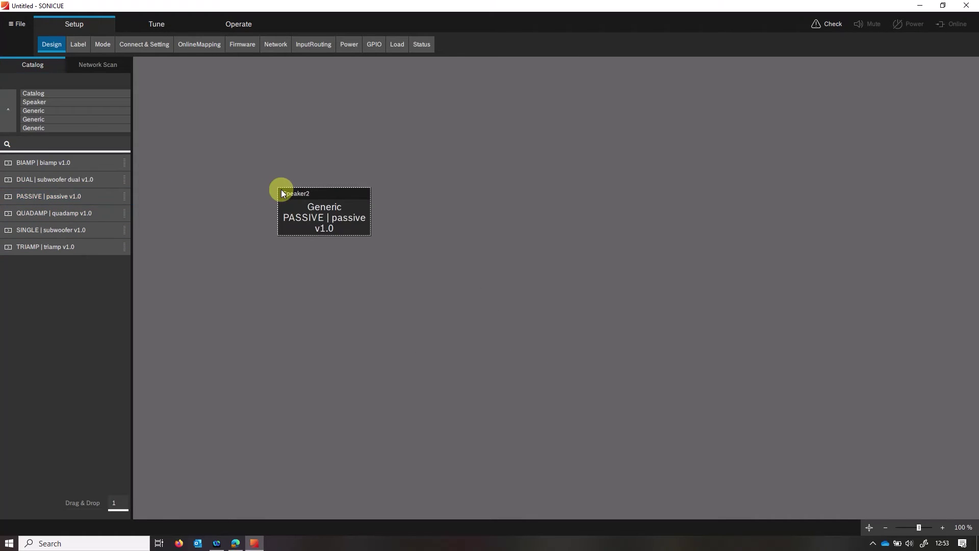
{"action": "left_click", "coordinate": [268, 147]}
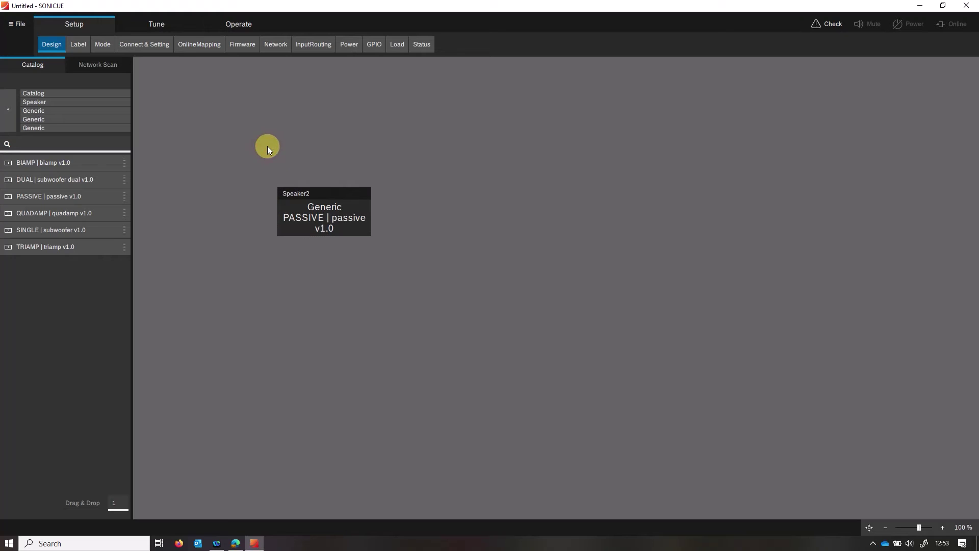
{"action": "left_click", "coordinate": [151, 45]}
{"action": "left_click", "coordinate": [318, 218]}
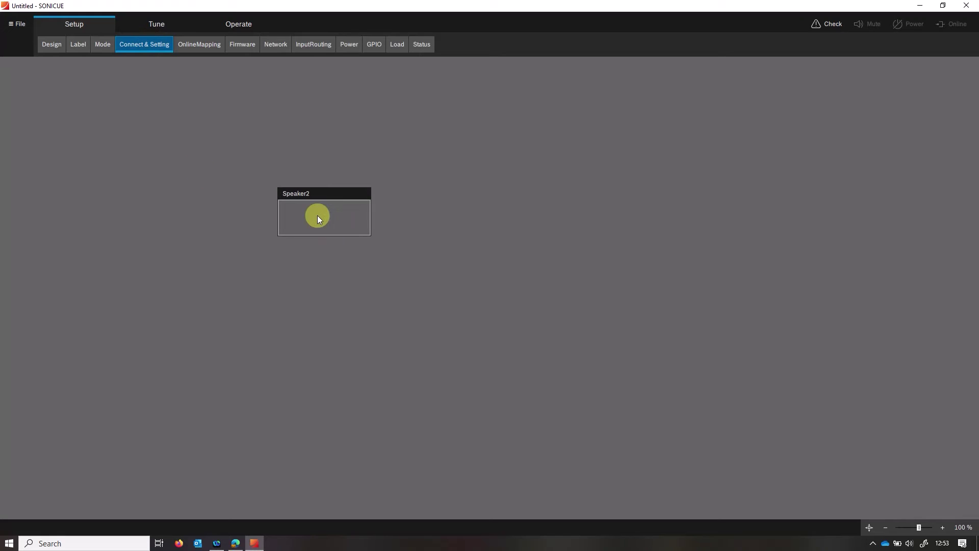
{"action": "left_click", "coordinate": [317, 218]}
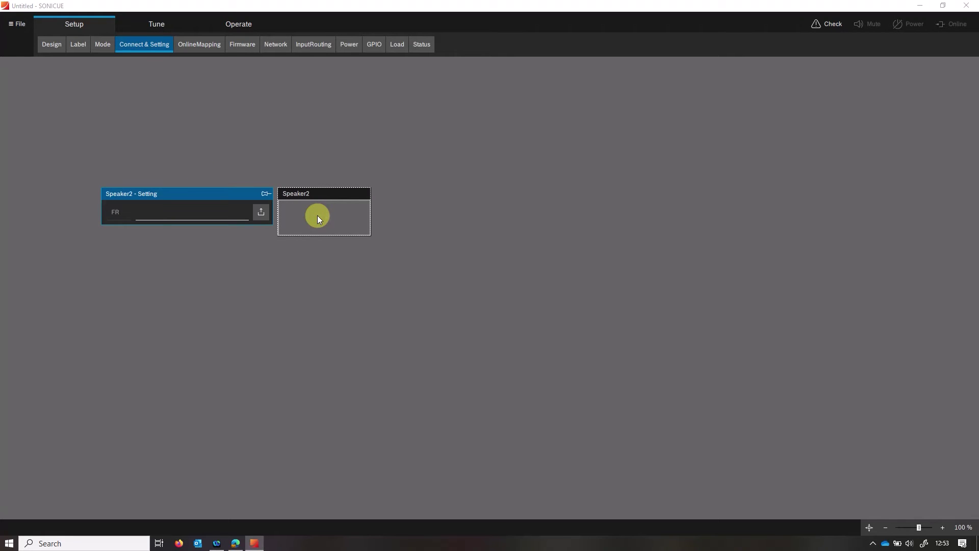
{"action": "left_click", "coordinate": [257, 215]}
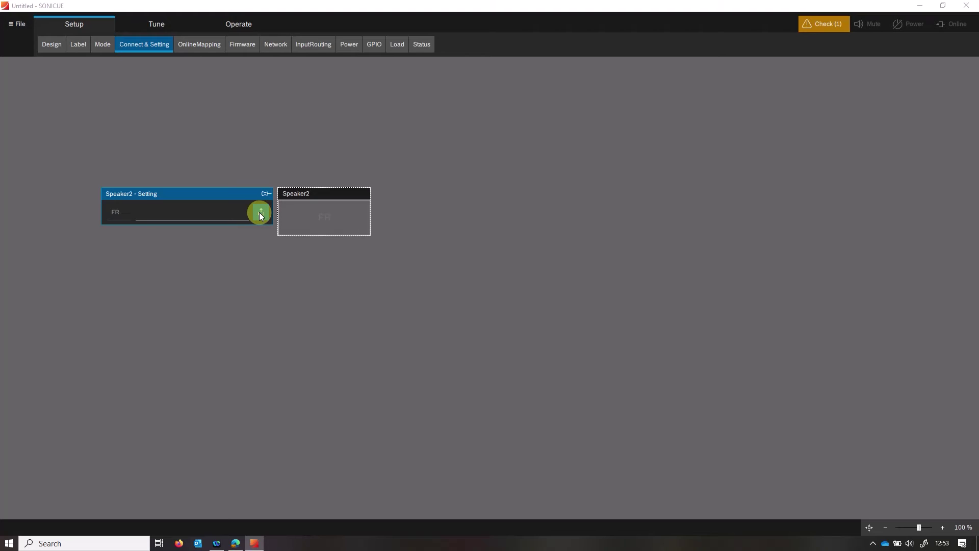
{"action": "left_click", "coordinate": [260, 212]}
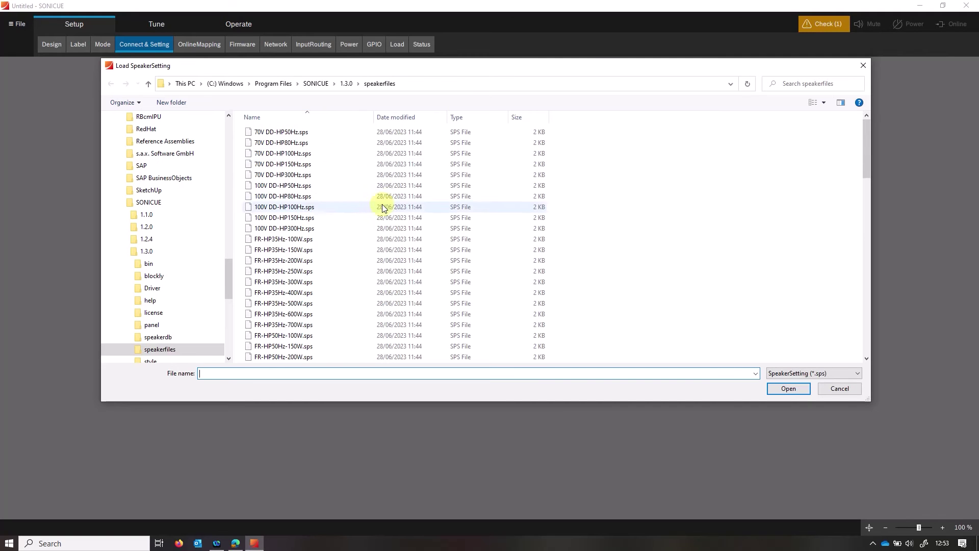
- Load the FR-HP35Hz-300W.sps preset onto Speaker2's FR output
{"action": "left_click_drag", "start_coordinate": [868, 133], "coordinate": [865, 165]}
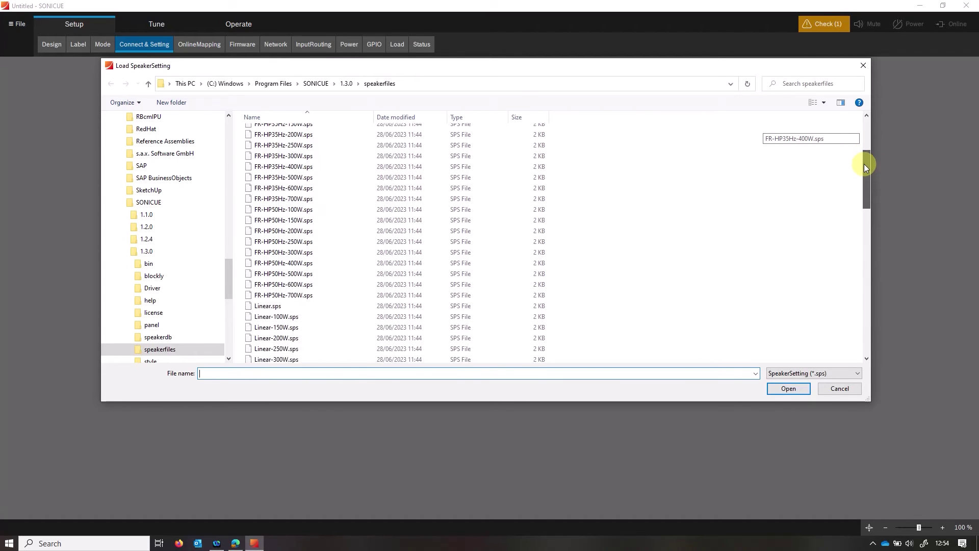
{"action": "left_click_drag", "start_coordinate": [862, 174], "coordinate": [858, 326]}
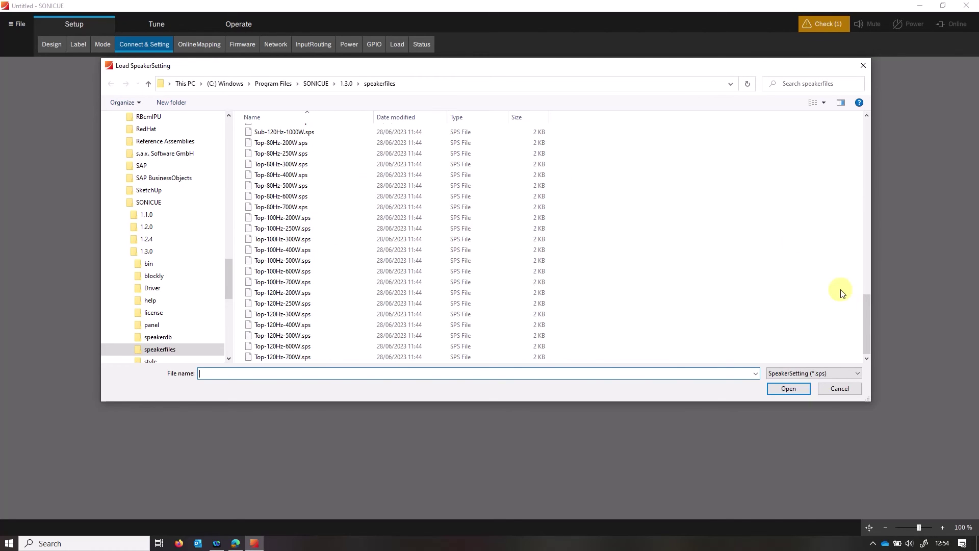
{"action": "left_click", "coordinate": [867, 310]}
{"action": "left_click_drag", "start_coordinate": [867, 311], "coordinate": [869, 204]}
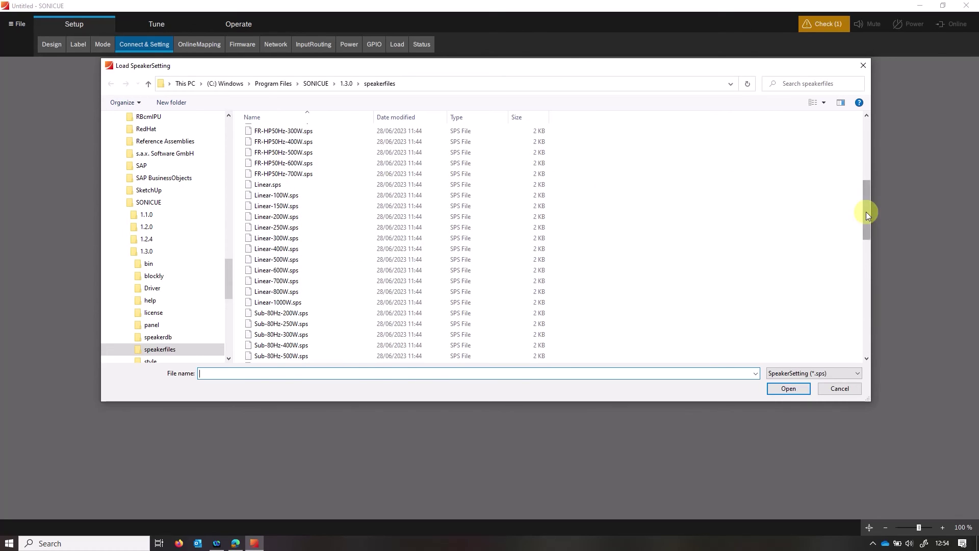
{"action": "left_click_drag", "start_coordinate": [865, 212], "coordinate": [868, 166]}
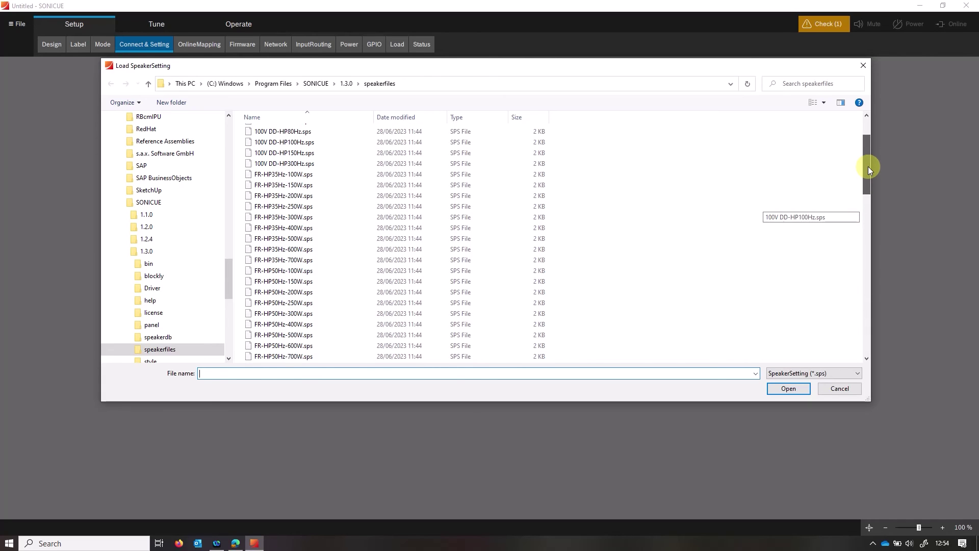
{"action": "left_click", "coordinate": [275, 220]}
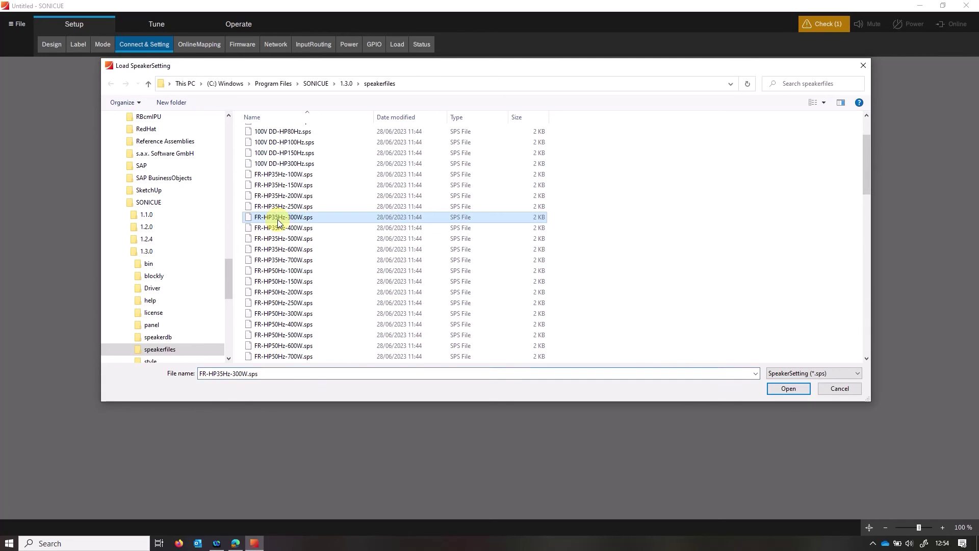
{"action": "left_click", "coordinate": [788, 388]}
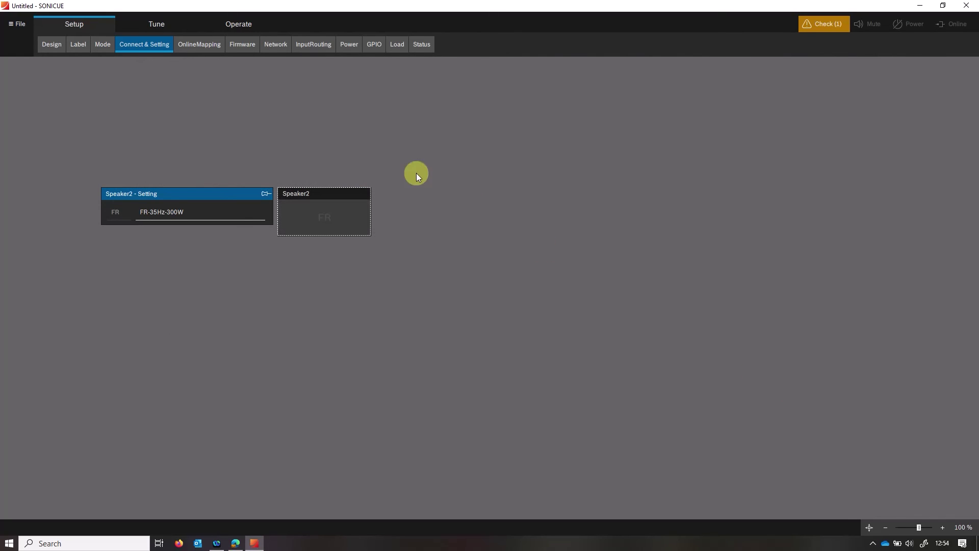
- Place an L&C C1300FDi amplifier, Amp1, on the canvas beside Speaker2
{"action": "left_click", "coordinate": [242, 122]}
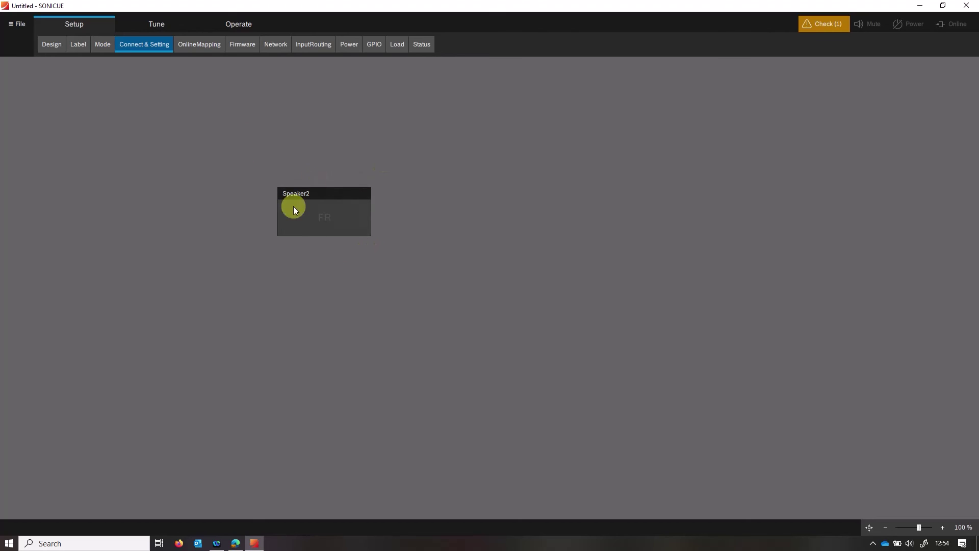
{"action": "left_click", "coordinate": [49, 43]}
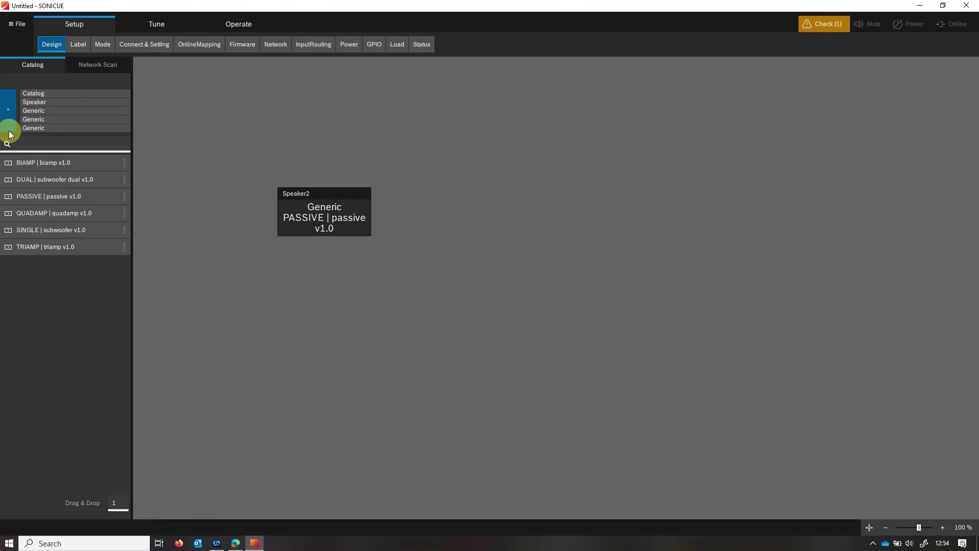
{"action": "left_click", "coordinate": [35, 67]}
{"action": "left_click", "coordinate": [42, 130]}
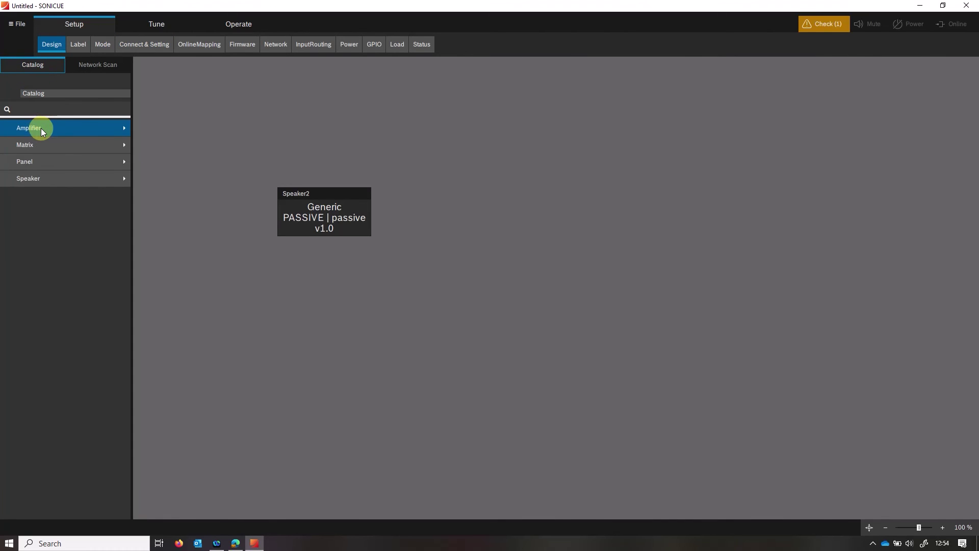
{"action": "left_click", "coordinate": [41, 127]}
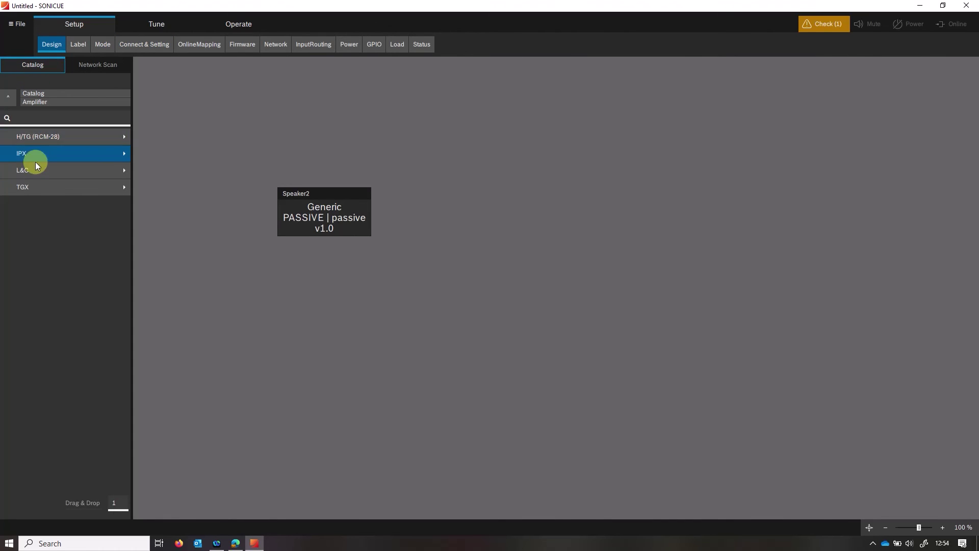
{"action": "left_click", "coordinate": [68, 171]}
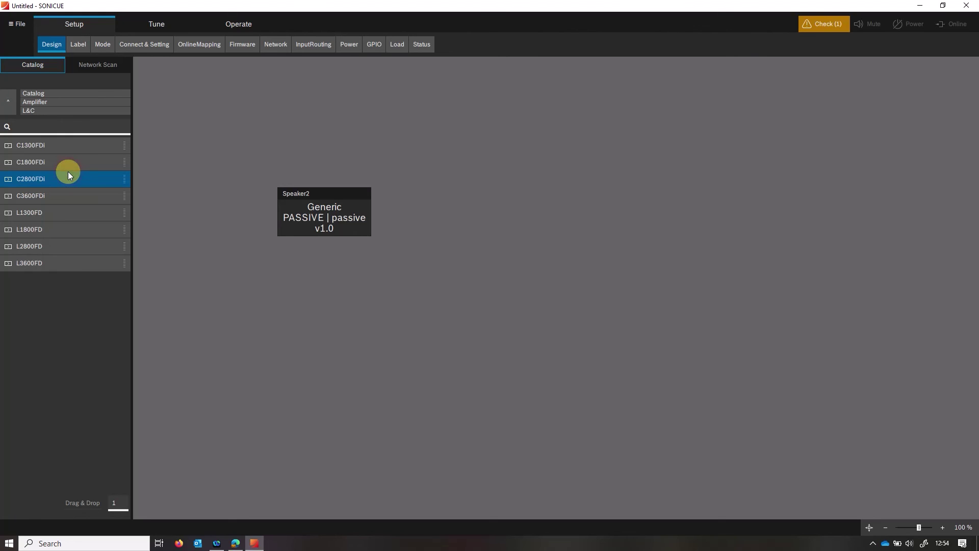
{"action": "left_click", "coordinate": [50, 146]}
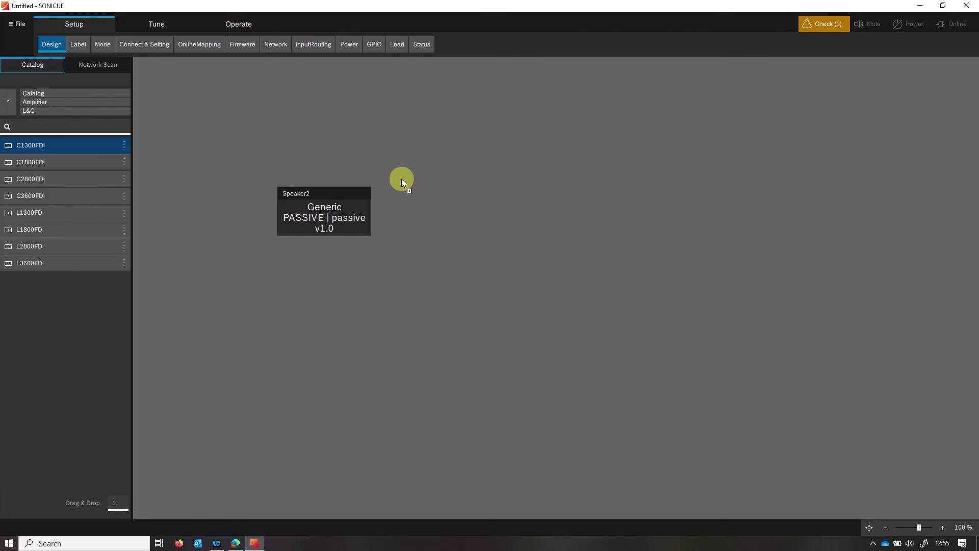
{"action": "left_click_drag", "start_coordinate": [499, 224], "coordinate": [498, 224]}
{"action": "left_click", "coordinate": [491, 117]}
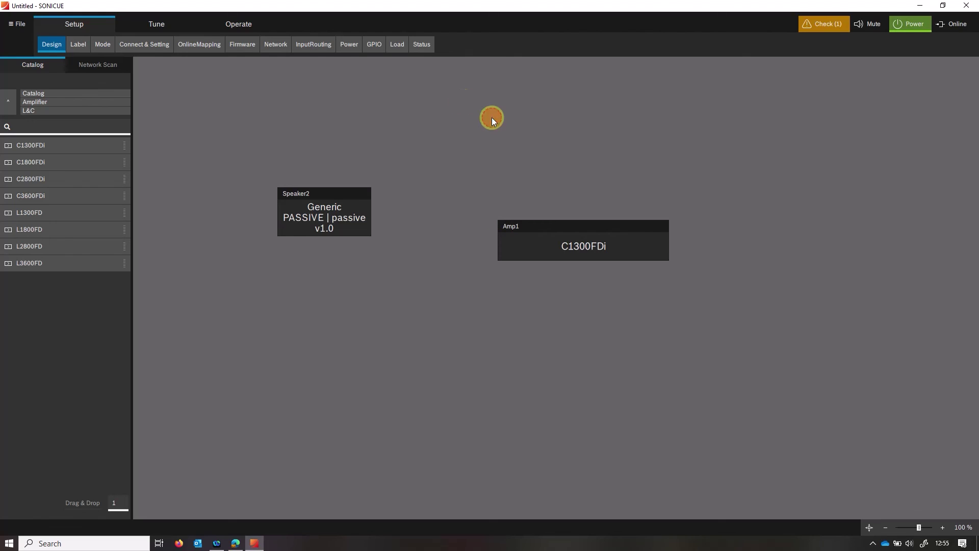
{"action": "left_click", "coordinate": [160, 44]}
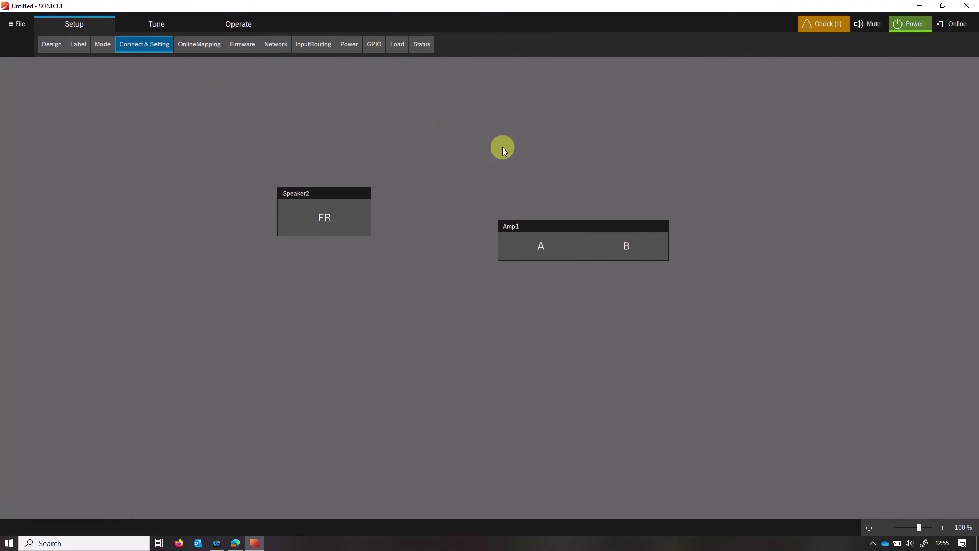
- Wire Amp1 channel A to Speaker2's FR output, then go online to reach the writing option
{"action": "left_click_drag", "start_coordinate": [547, 246], "coordinate": [334, 216]}
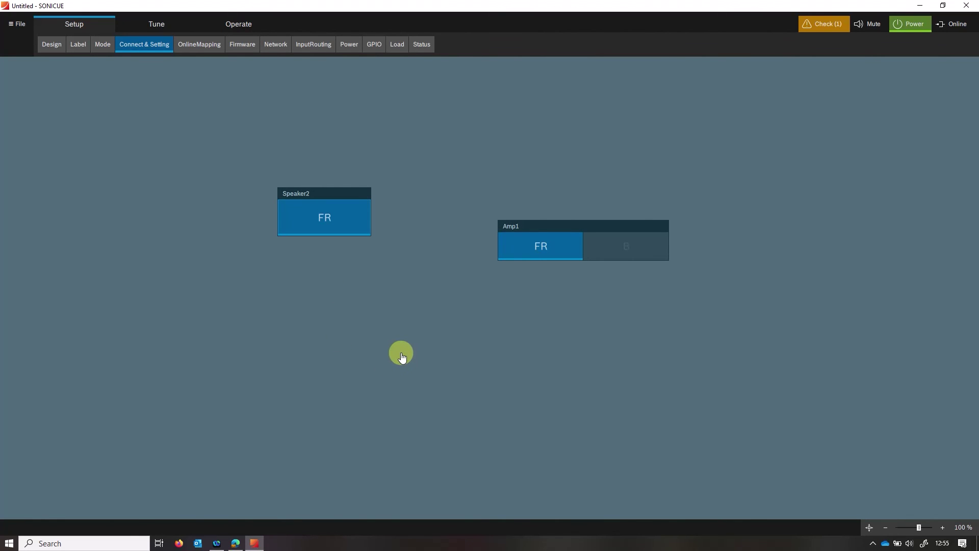
{"action": "left_click", "coordinate": [402, 356]}
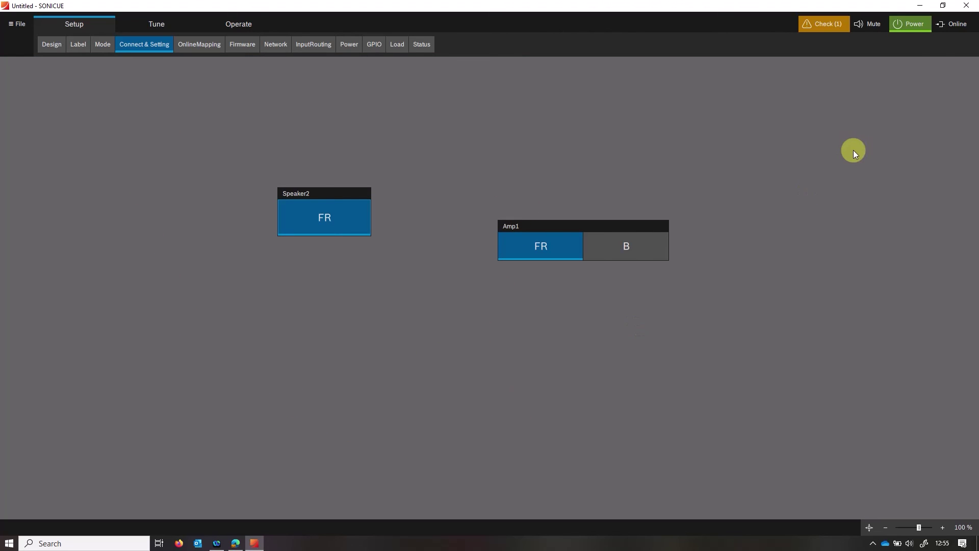
{"action": "left_click", "coordinate": [958, 28]}
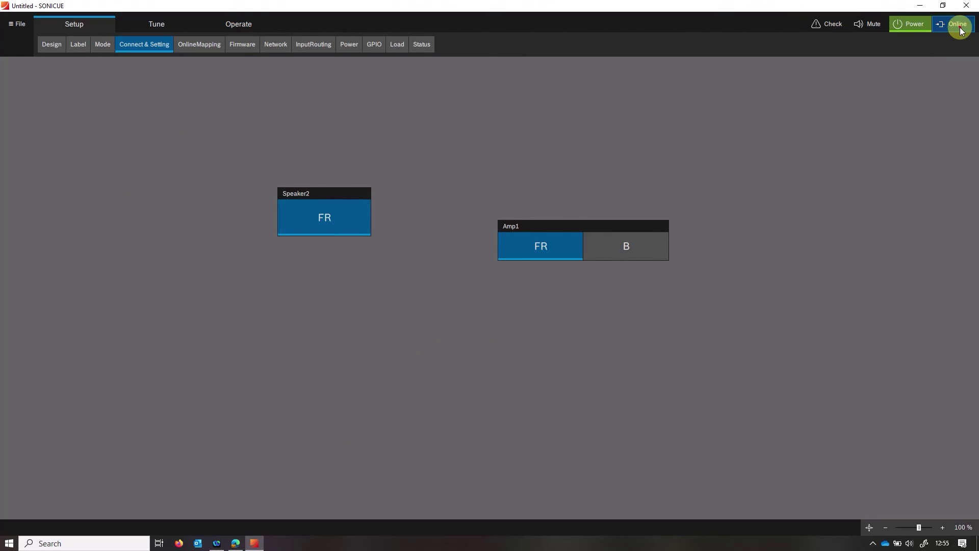
{"action": "left_click", "coordinate": [958, 25]}
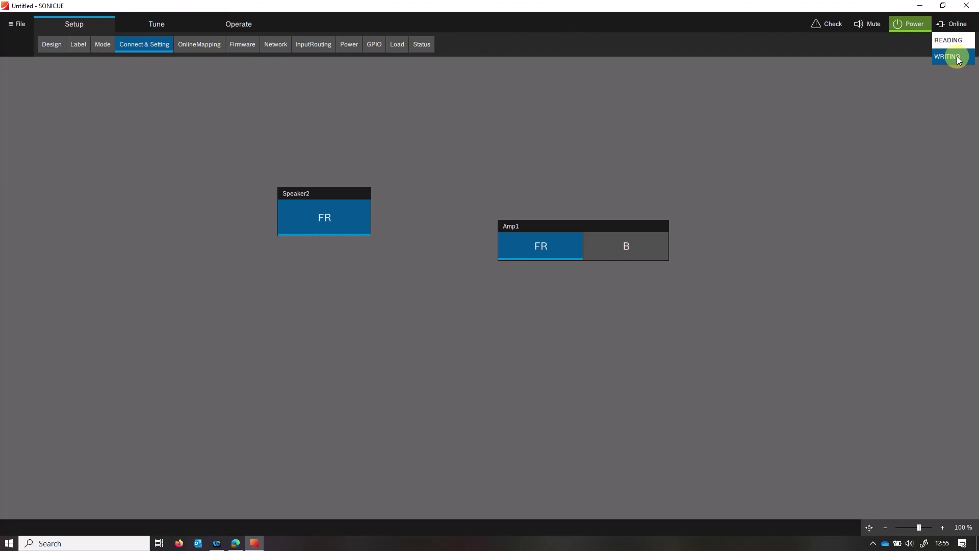